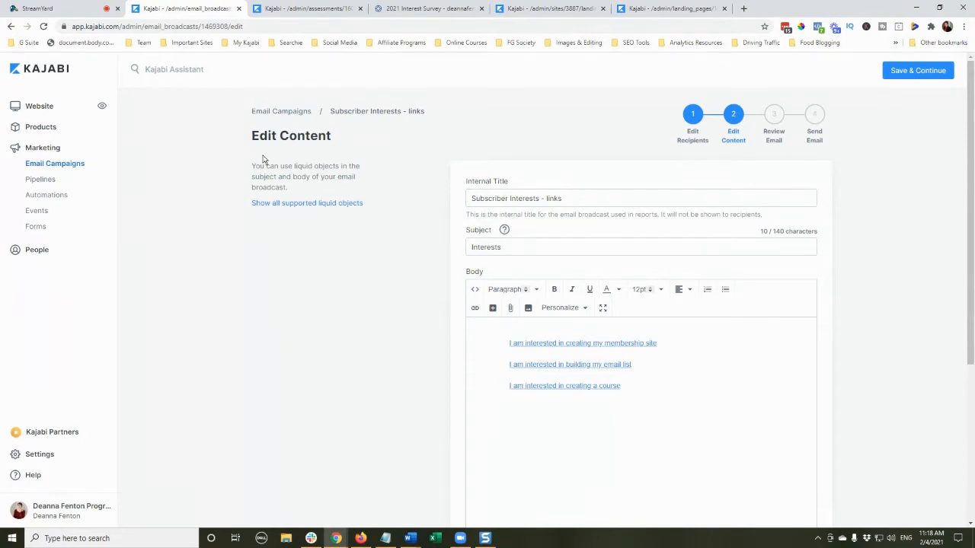
{"action": "scroll", "coordinate": [365, 230], "scroll_direction": "down", "scroll_amount": 2}
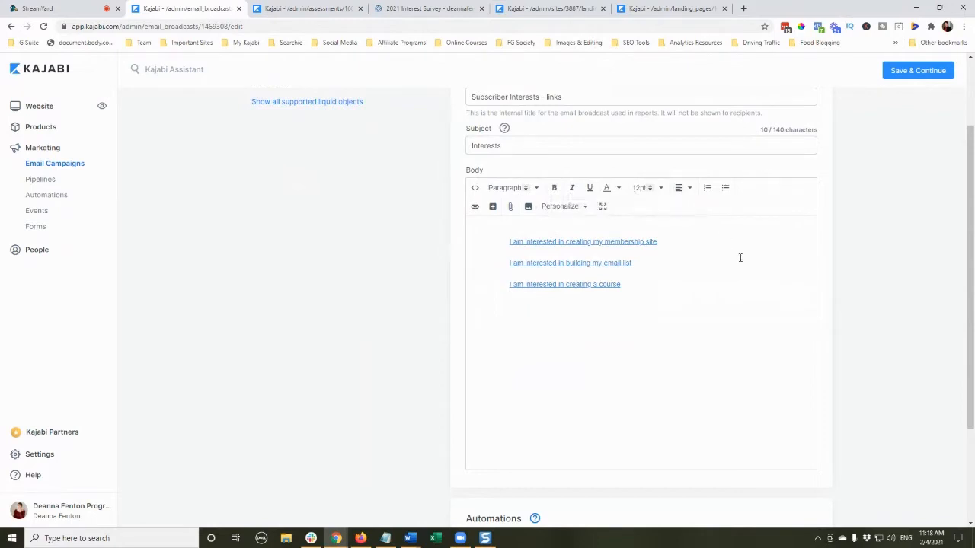
{"action": "scroll", "coordinate": [743, 284], "scroll_direction": "up", "scroll_amount": 1}
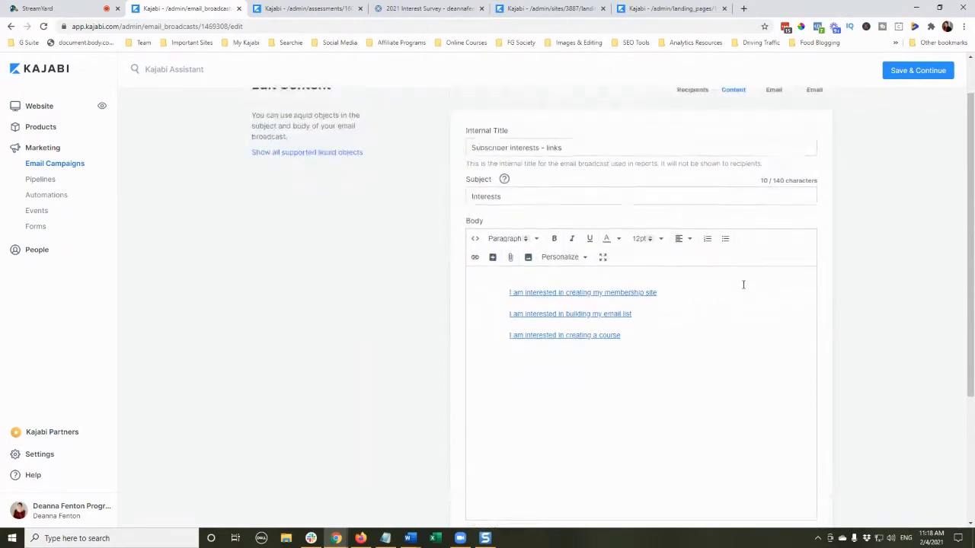
{"action": "scroll", "coordinate": [676, 251], "scroll_direction": "down", "scroll_amount": 1}
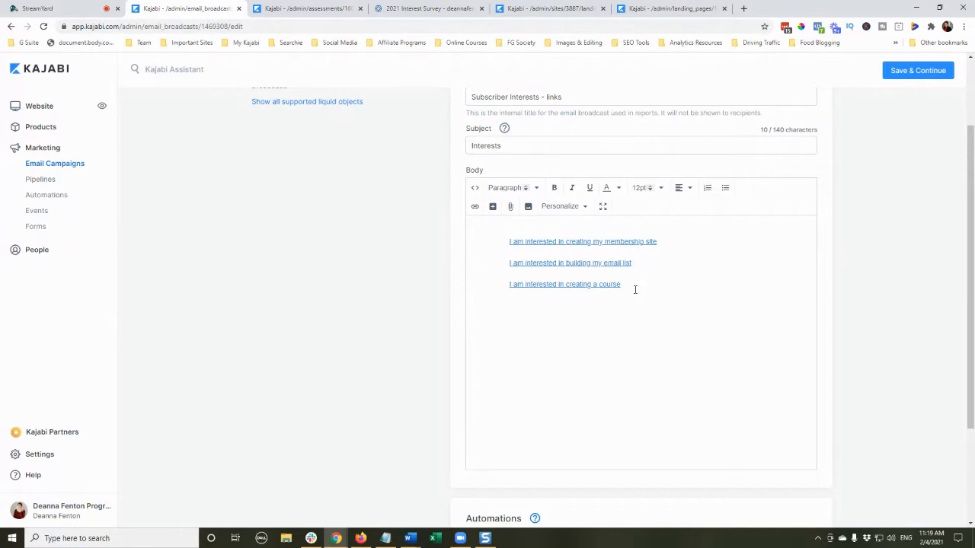
{"action": "scroll", "coordinate": [698, 268], "scroll_direction": "up", "scroll_amount": 1}
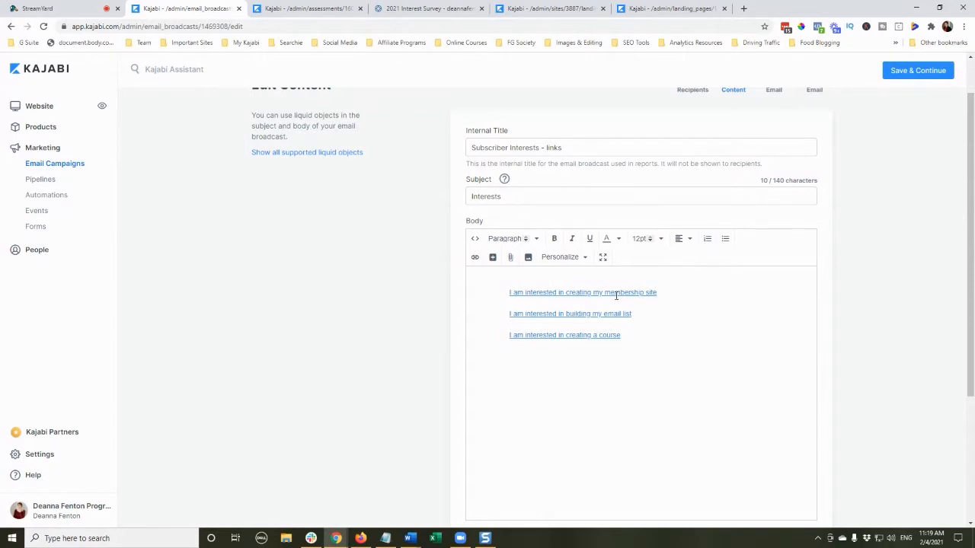
Step: Preview the live preferences thank-you page down to its recent videos and copy its web address
{"action": "left_click", "coordinate": [331, 9]}
{"action": "left_click", "coordinate": [663, 10]}
{"action": "left_click", "coordinate": [536, 9]}
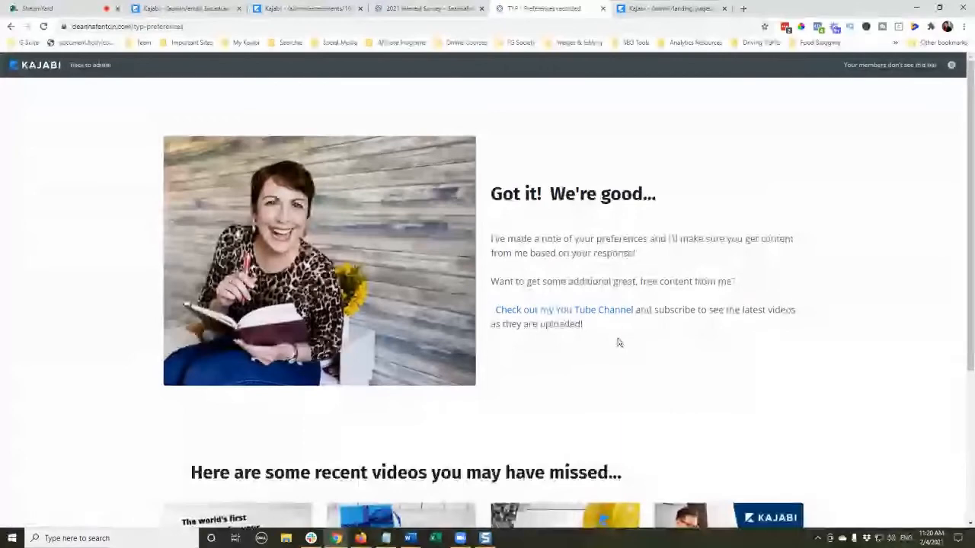
{"action": "scroll", "coordinate": [618, 343], "scroll_direction": "down", "scroll_amount": 2}
{"action": "scroll", "coordinate": [618, 343], "scroll_direction": "down", "scroll_amount": 2}
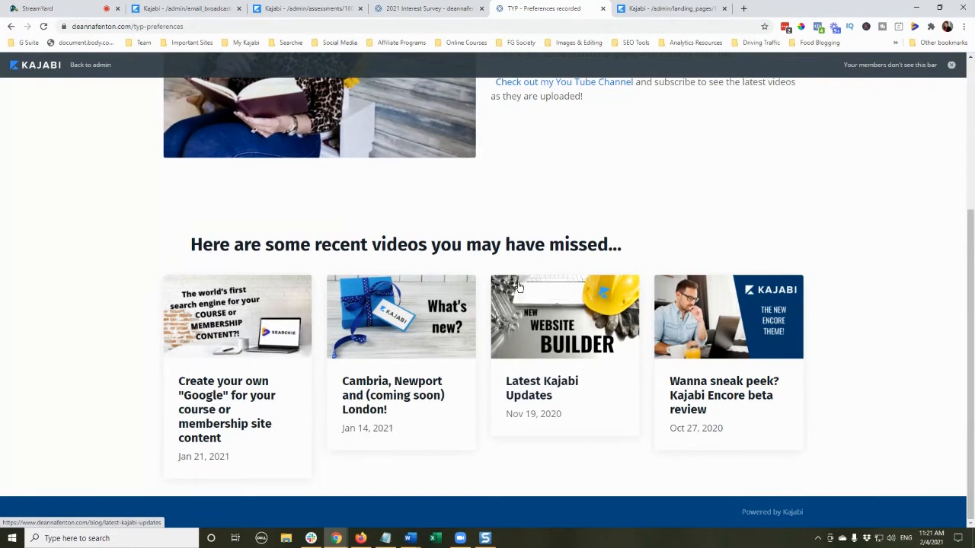
{"action": "scroll", "coordinate": [518, 287], "scroll_direction": "up", "scroll_amount": 3}
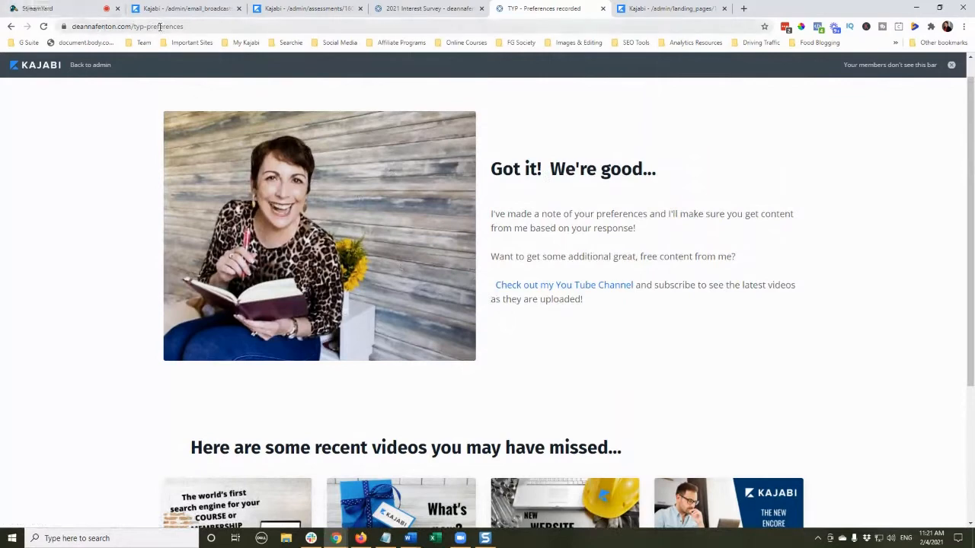
{"action": "left_click_drag", "start_coordinate": [184, 26], "coordinate": [70, 27]}
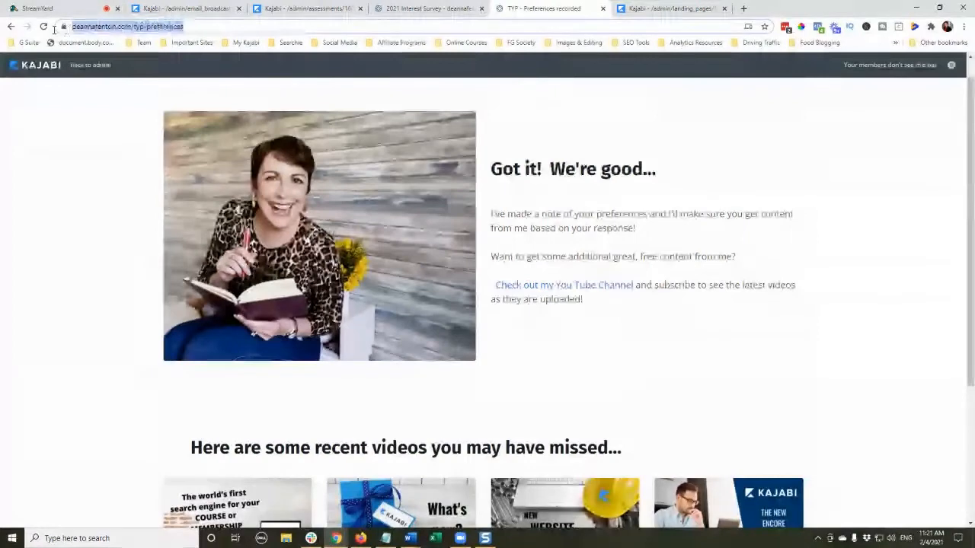
{"action": "right_click", "coordinate": [102, 28]}
{"action": "left_click", "coordinate": [125, 98]}
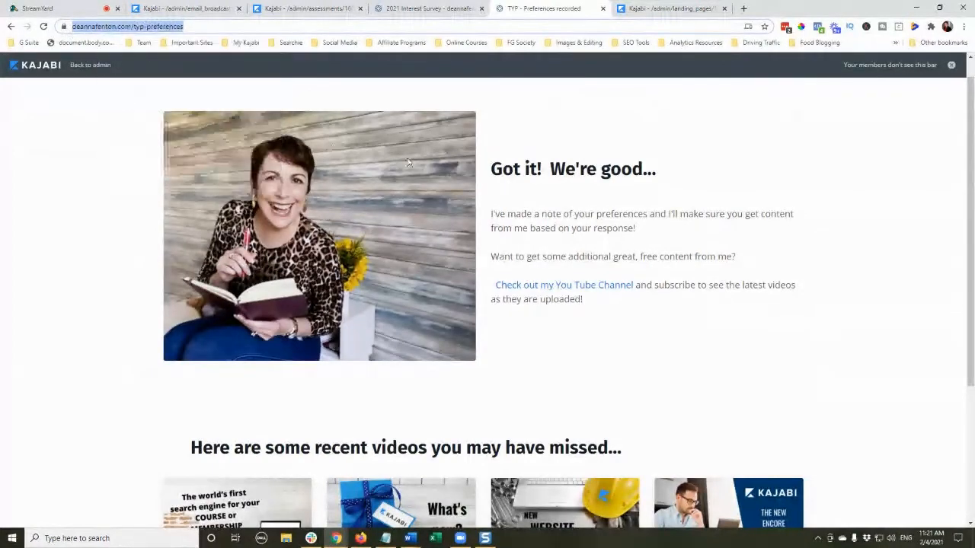
Step: Link "I am interested in creating my membership site" in the email body to the copied typ-preferences address, then save and return to Edit Content
{"action": "left_click", "coordinate": [191, 8]}
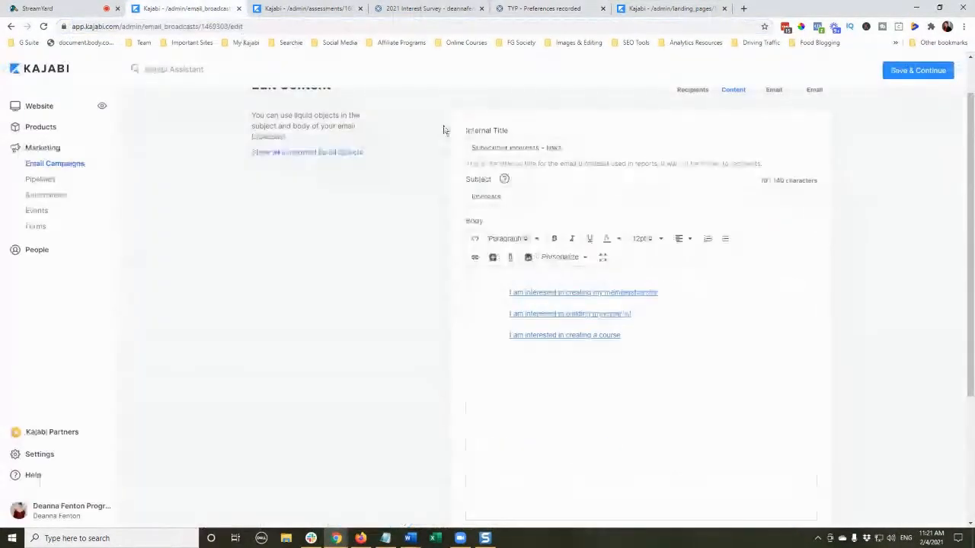
{"action": "scroll", "coordinate": [616, 292], "scroll_direction": "down", "scroll_amount": 1}
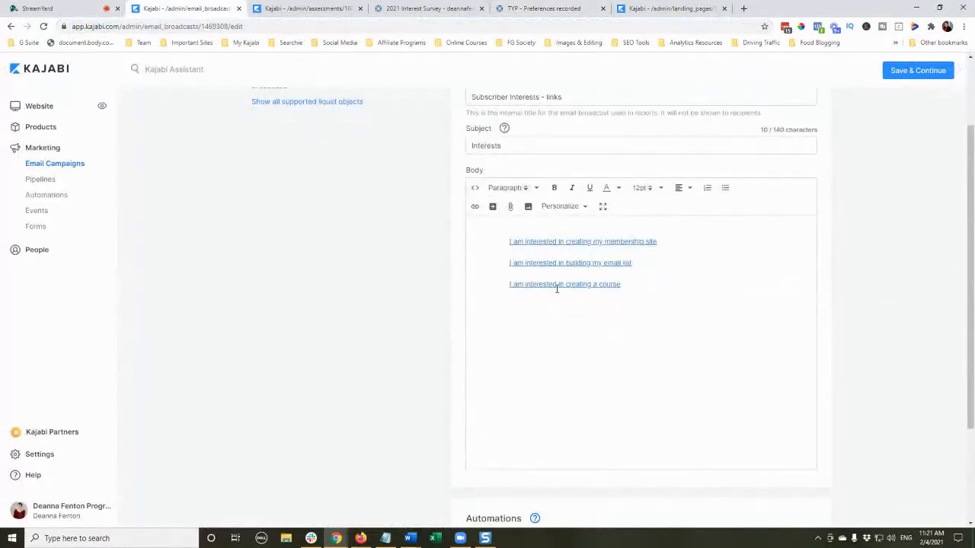
{"action": "left_click_drag", "start_coordinate": [509, 242], "coordinate": [658, 243]}
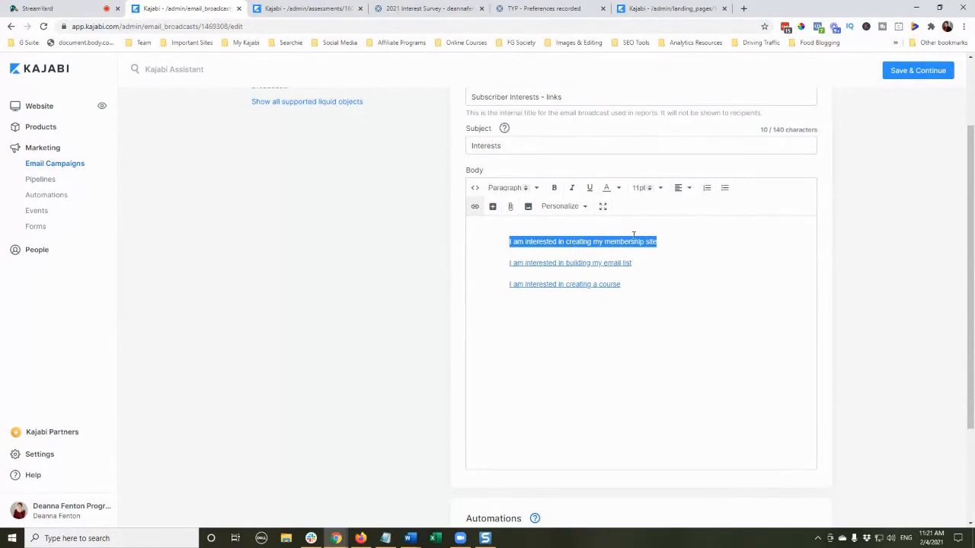
{"action": "left_click", "coordinate": [474, 206]}
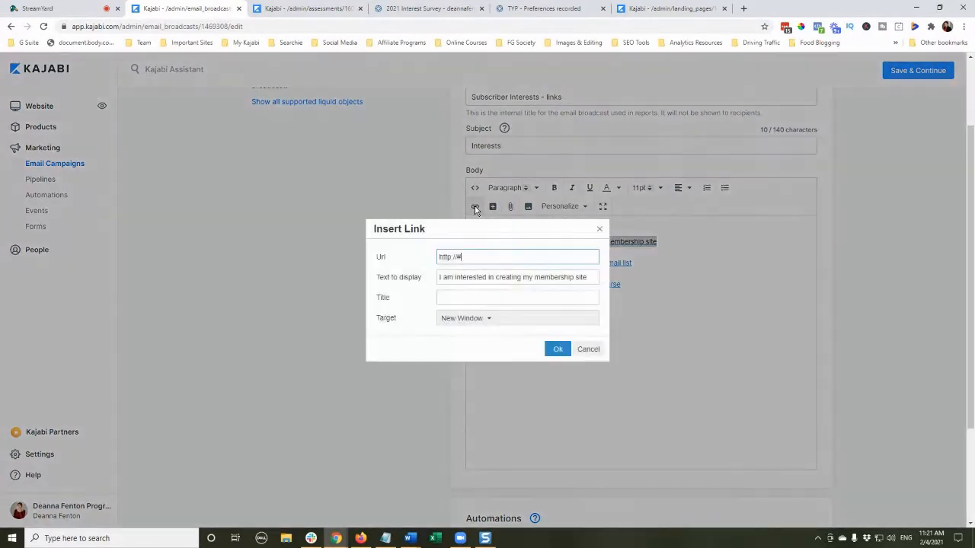
{"action": "left_click_drag", "start_coordinate": [483, 257], "coordinate": [425, 260]}
{"action": "key", "text": "BackSpace"}
{"action": "key", "text": "ctrl+v"}
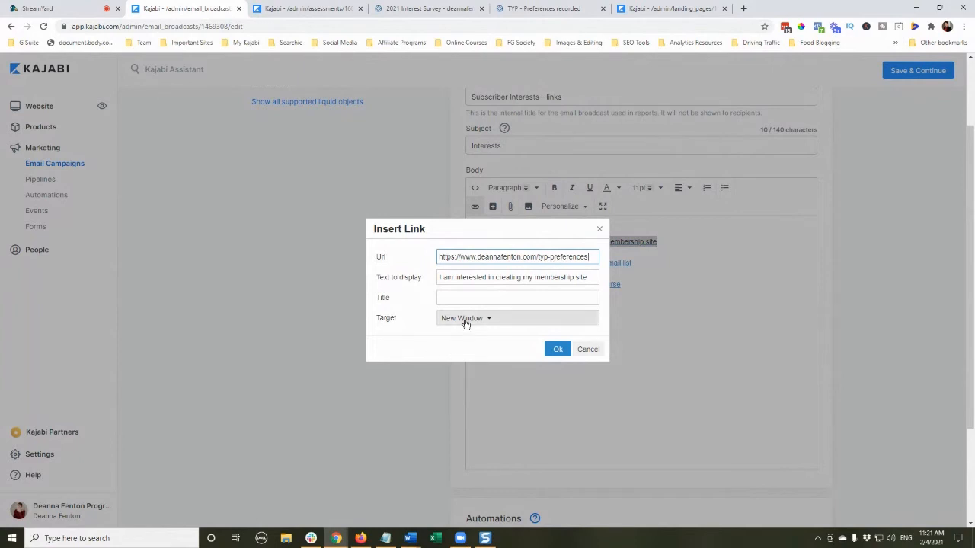
{"action": "left_click", "coordinate": [557, 349]}
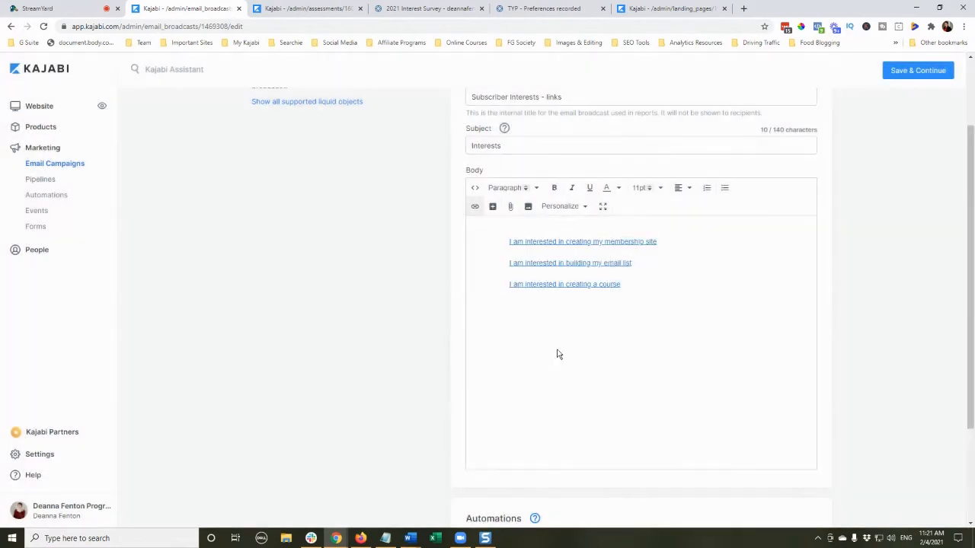
{"action": "left_click", "coordinate": [911, 71]}
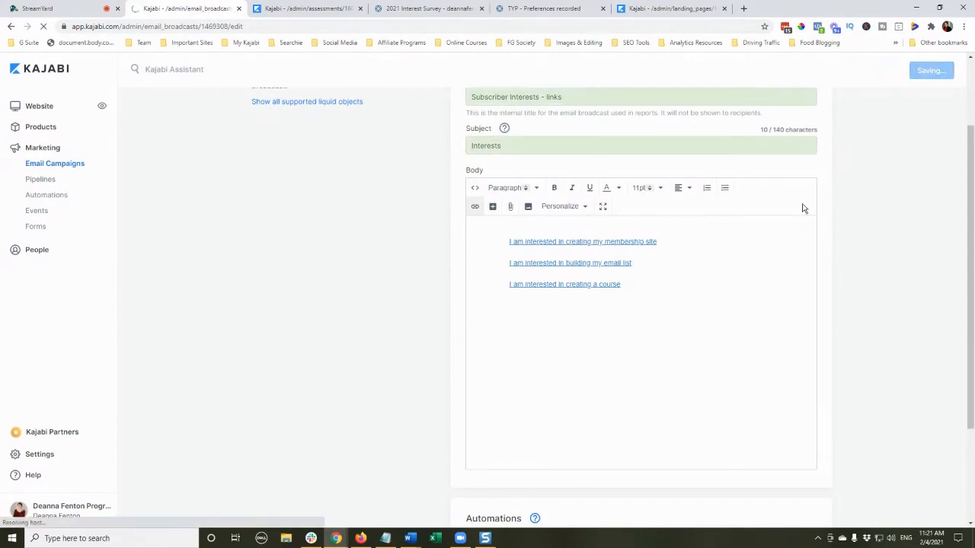
{"action": "left_click", "coordinate": [738, 115]}
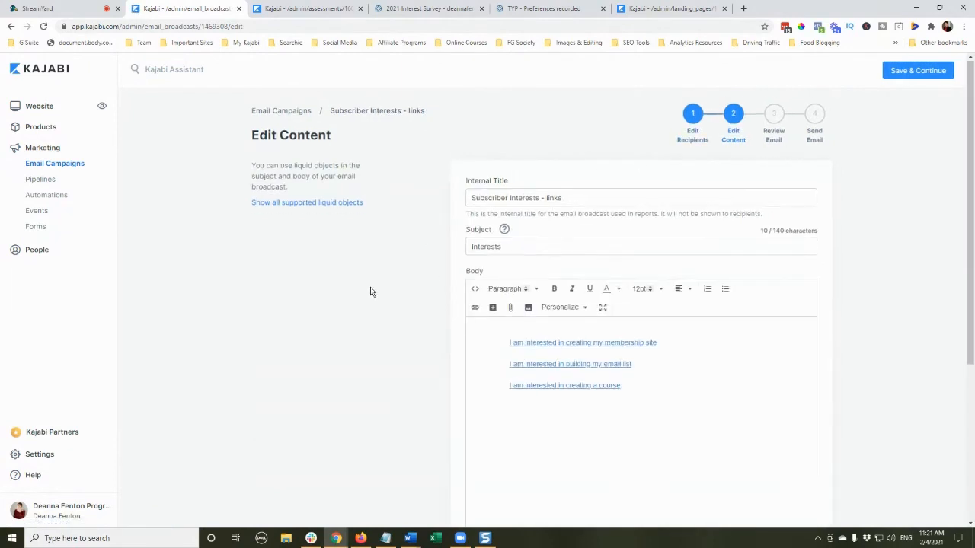
Step: Start a new automation for the email, triggered when its typ-preferences link is clicked
{"action": "scroll", "coordinate": [370, 290], "scroll_direction": "down", "scroll_amount": 2}
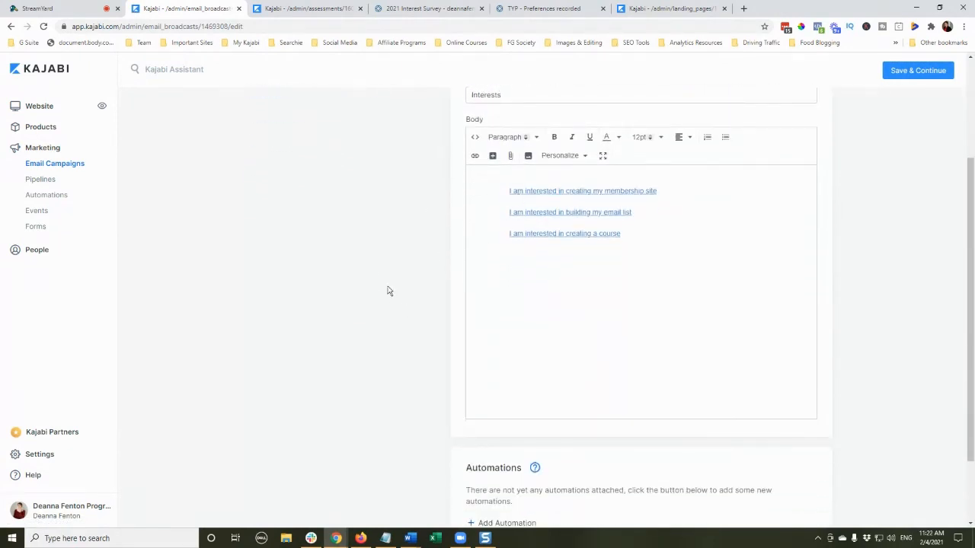
{"action": "scroll", "coordinate": [388, 290], "scroll_direction": "down", "scroll_amount": 2}
{"action": "scroll", "coordinate": [490, 397], "scroll_direction": "up", "scroll_amount": 3}
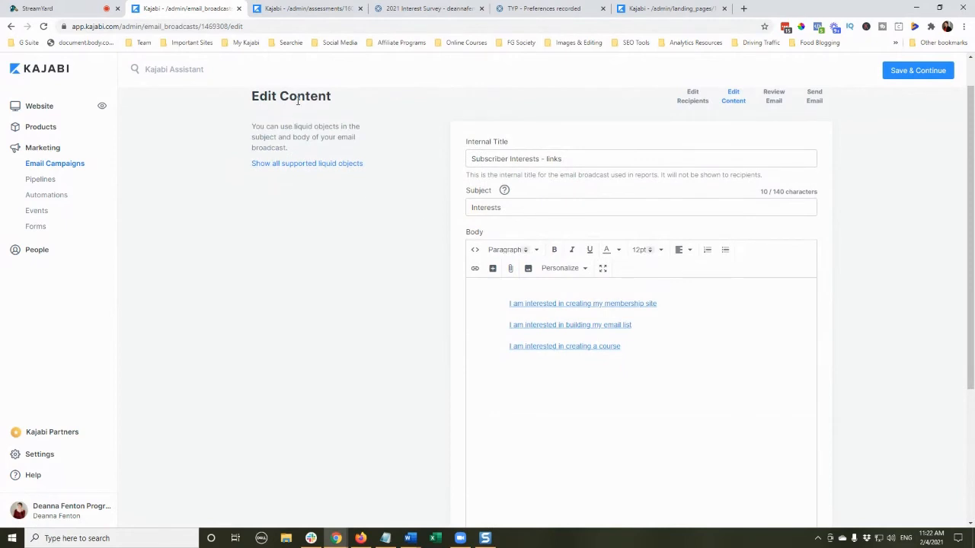
{"action": "scroll", "coordinate": [415, 276], "scroll_direction": "down", "scroll_amount": 3}
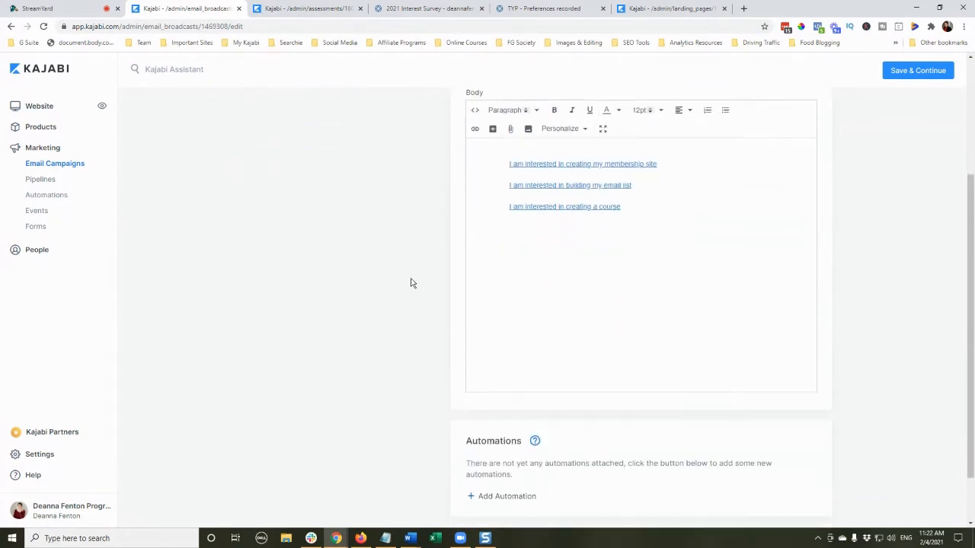
{"action": "left_click", "coordinate": [491, 434]}
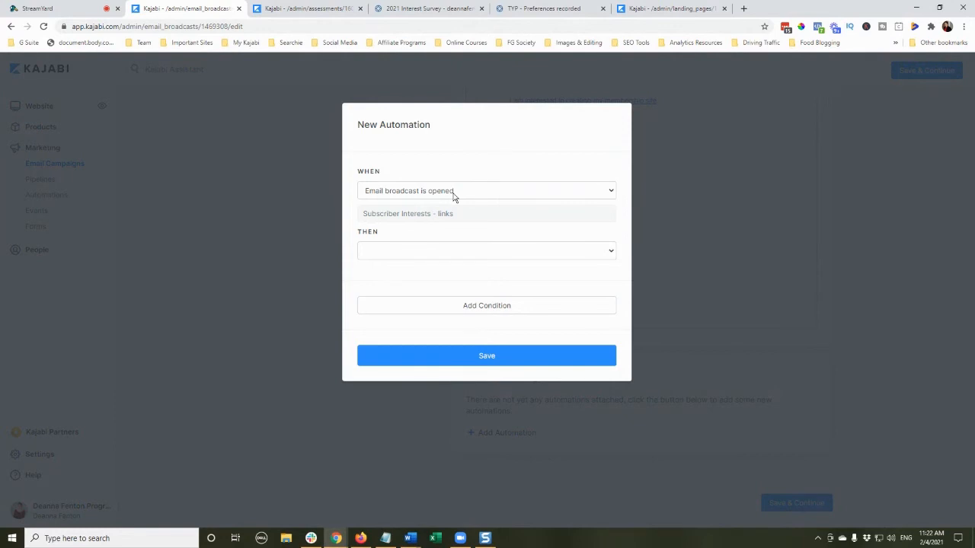
{"action": "left_click", "coordinate": [453, 191]}
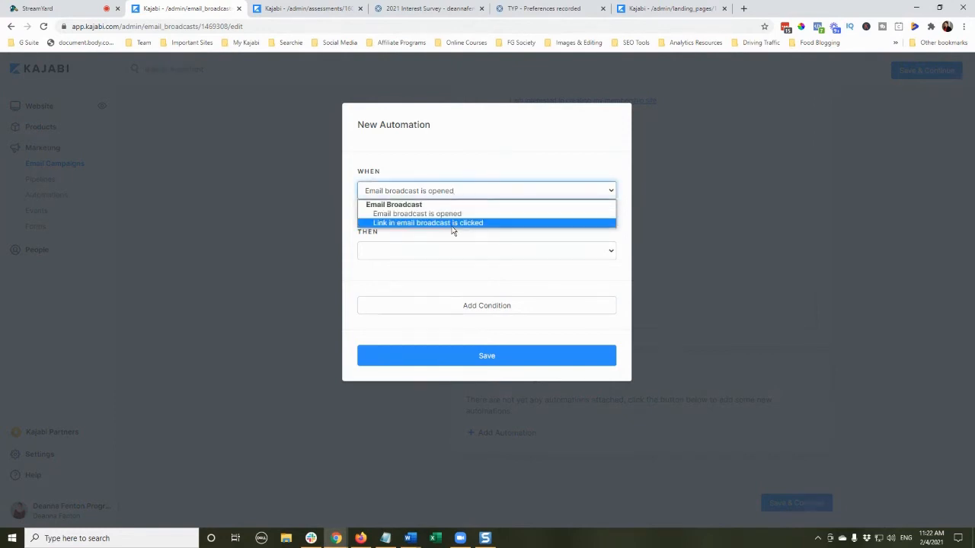
{"action": "left_click", "coordinate": [452, 224]}
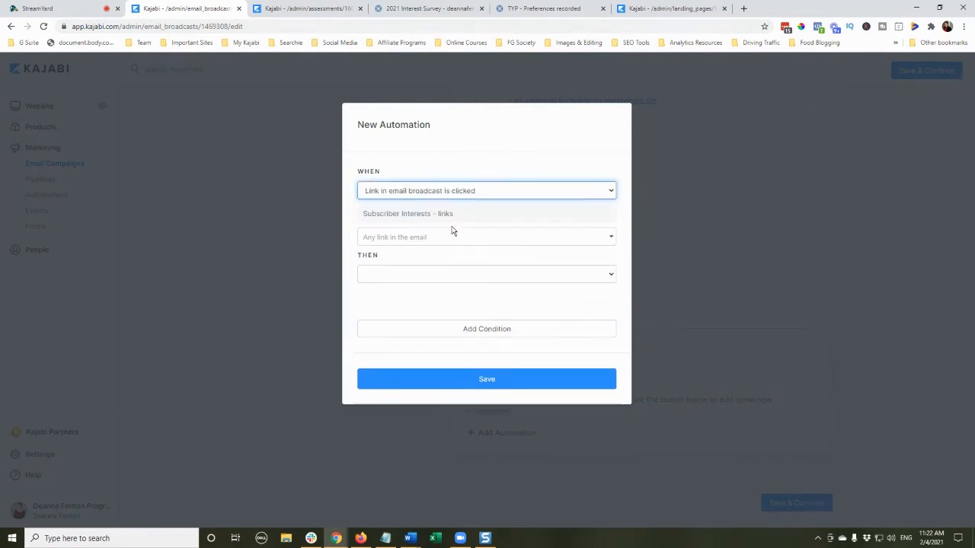
{"action": "left_click", "coordinate": [406, 241]}
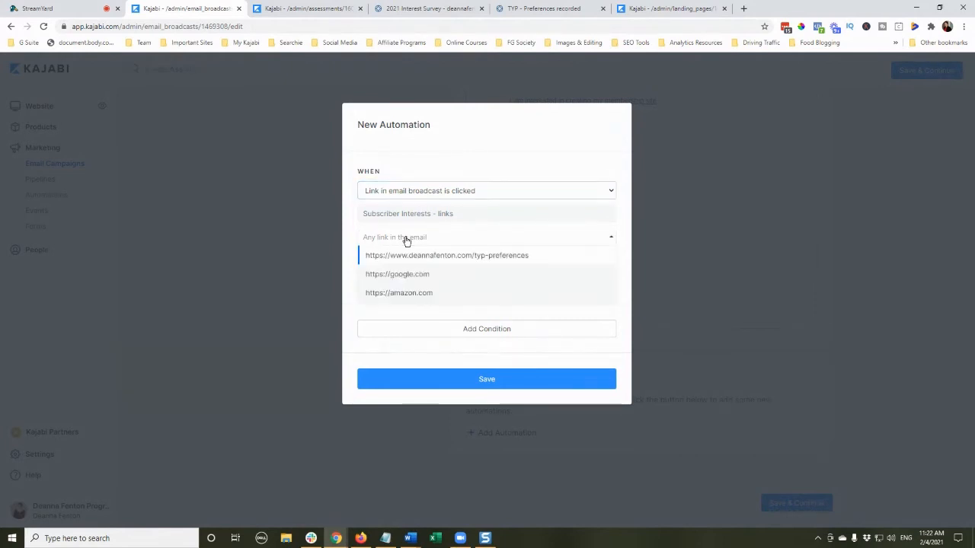
{"action": "left_click", "coordinate": [420, 259]}
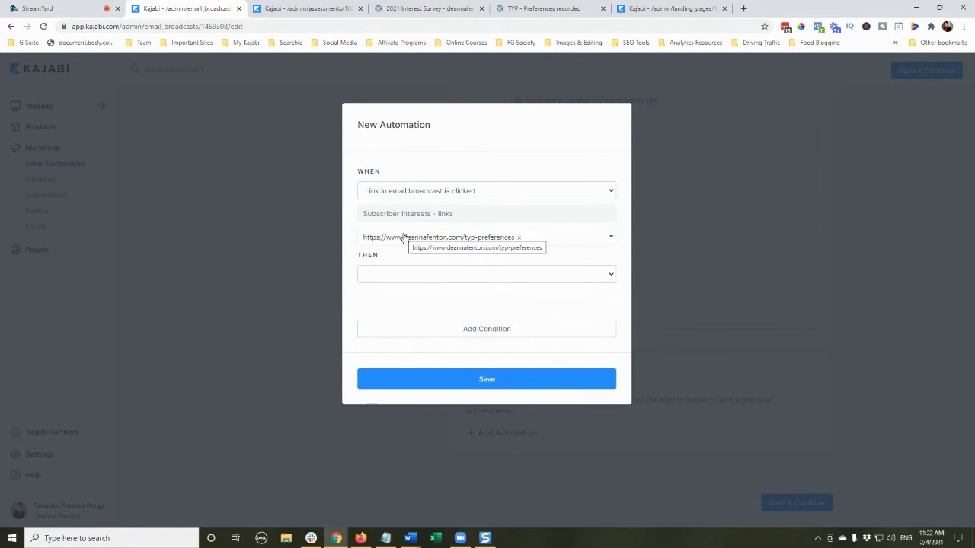
Step: Make the automation add the tag "04 - Interests - build a membership" and save it
{"action": "left_click", "coordinate": [409, 276]}
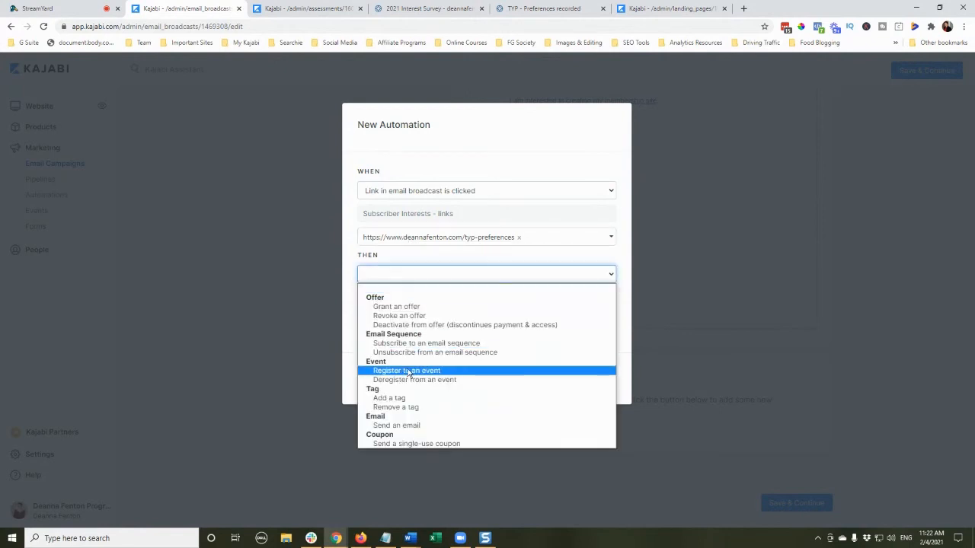
{"action": "left_click", "coordinate": [400, 398]}
{"action": "left_click", "coordinate": [399, 299]}
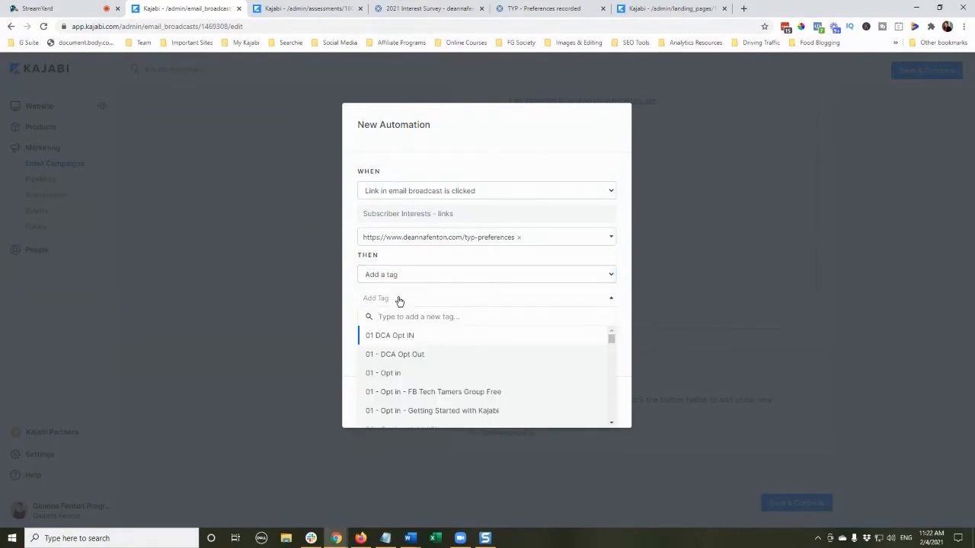
{"action": "type", "text": "I"}
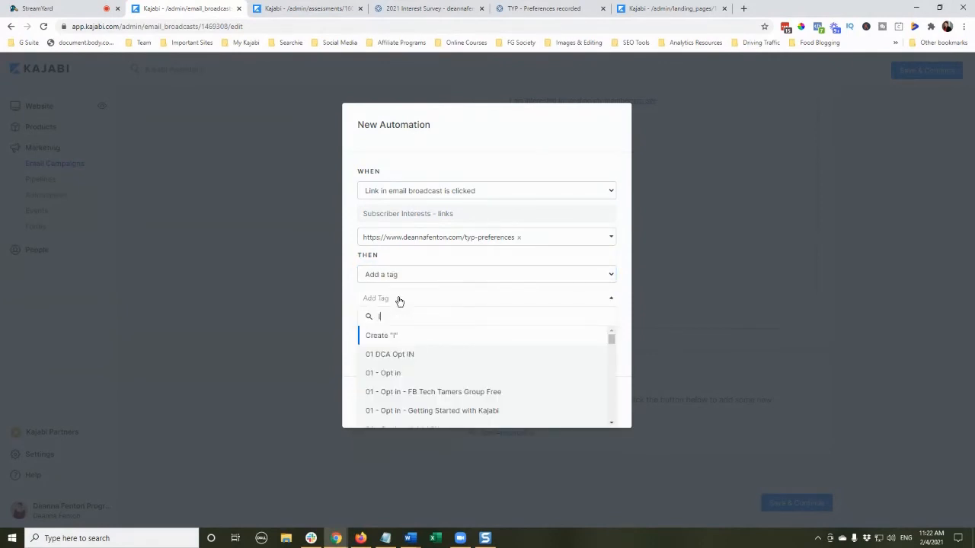
{"action": "type", "text": "nterest"}
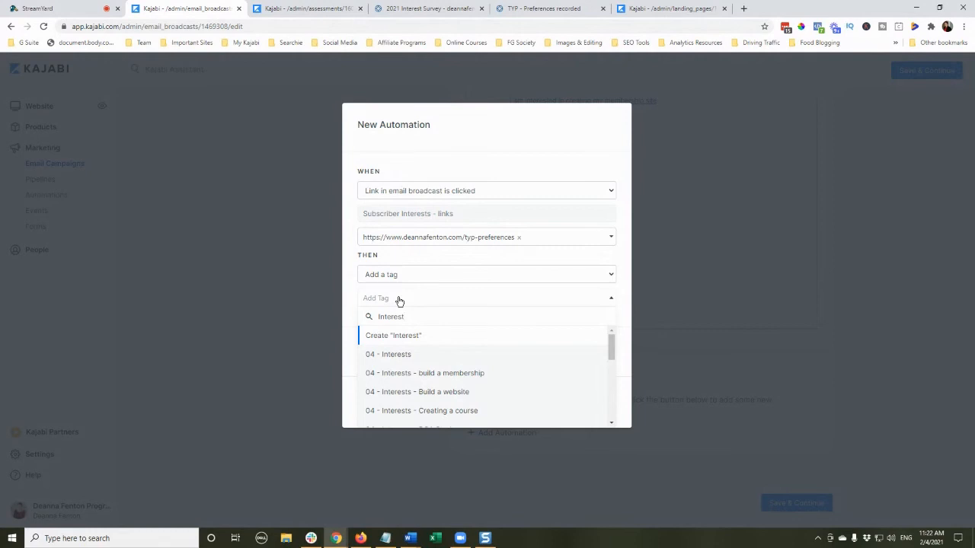
{"action": "left_click", "coordinate": [424, 373]}
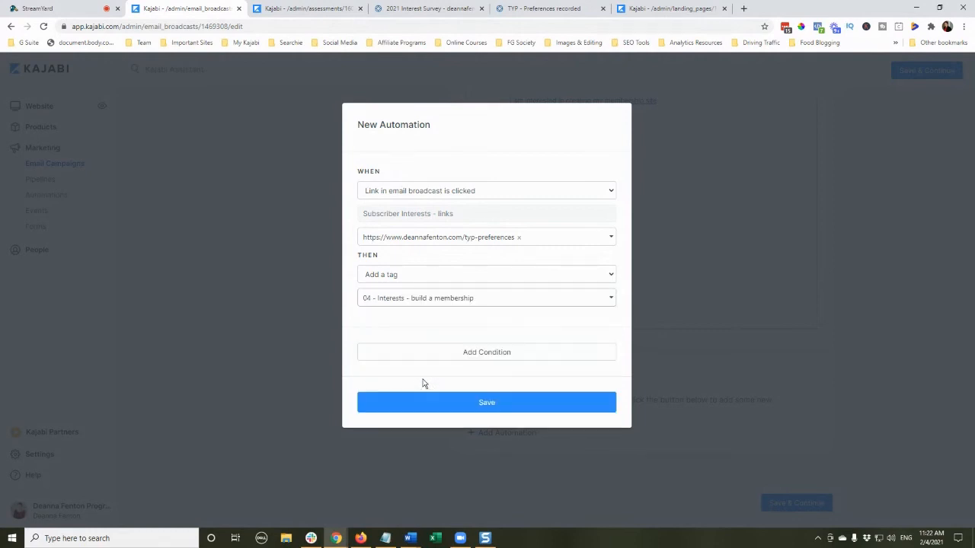
{"action": "left_click", "coordinate": [512, 404]}
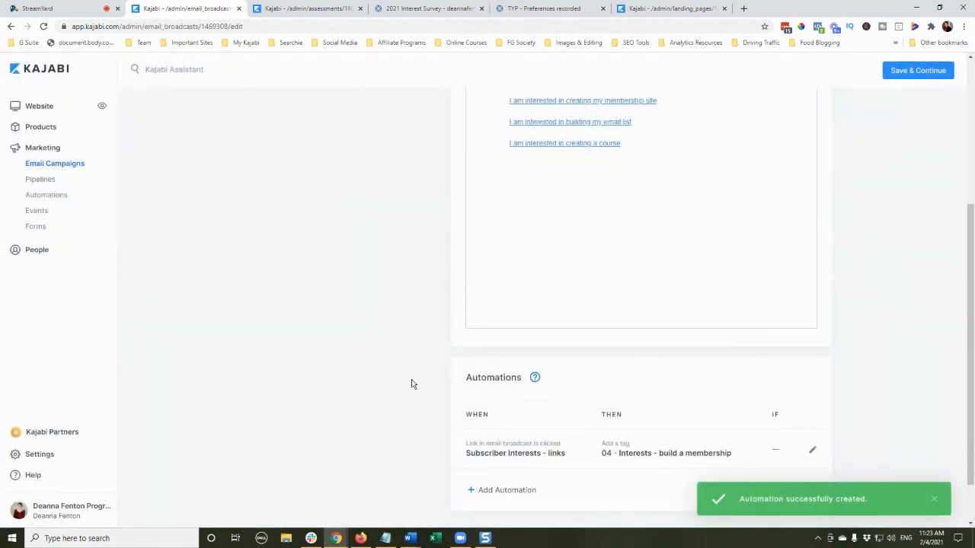